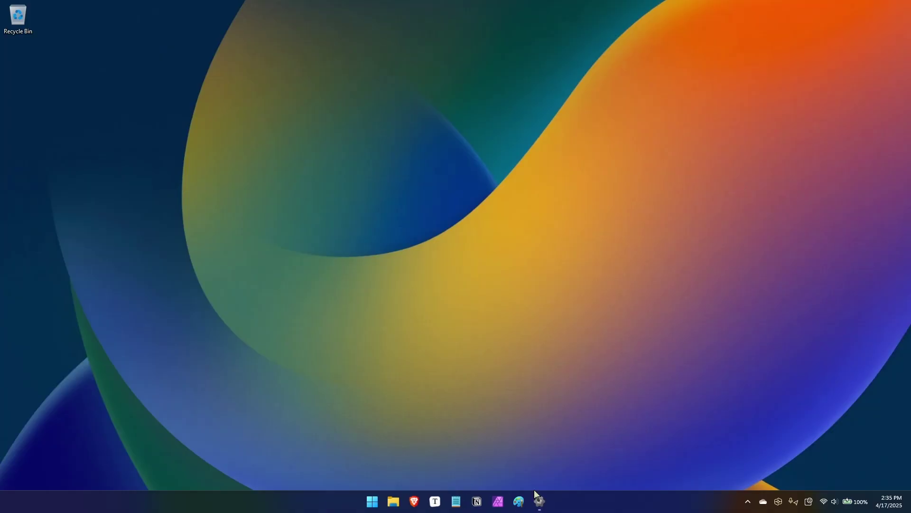
Open Wintoys and reposition its window to view the Home page's system overview.
click(541, 501)
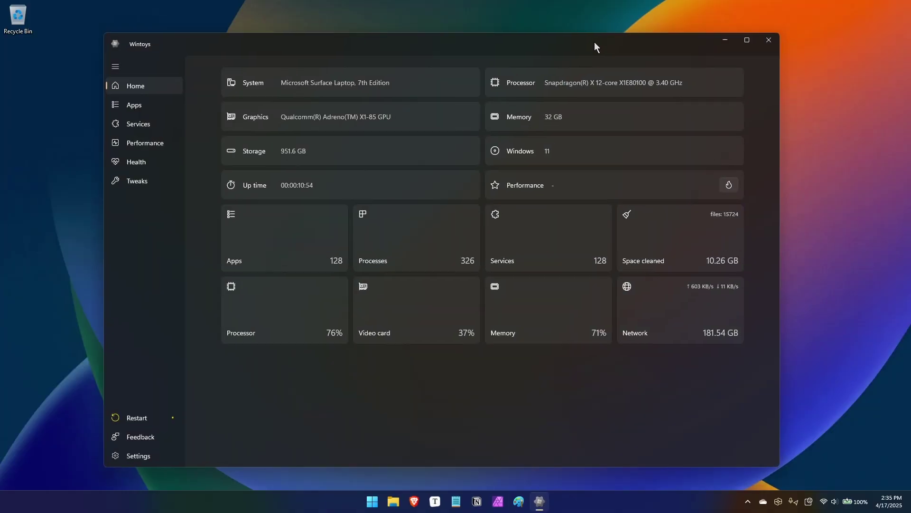
drag(593, 39, 589, 37)
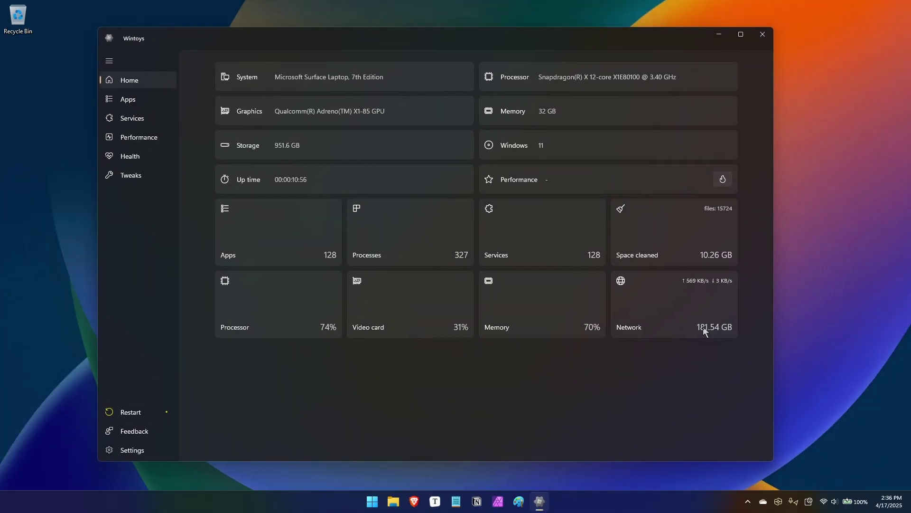
mouse_move(704, 331)
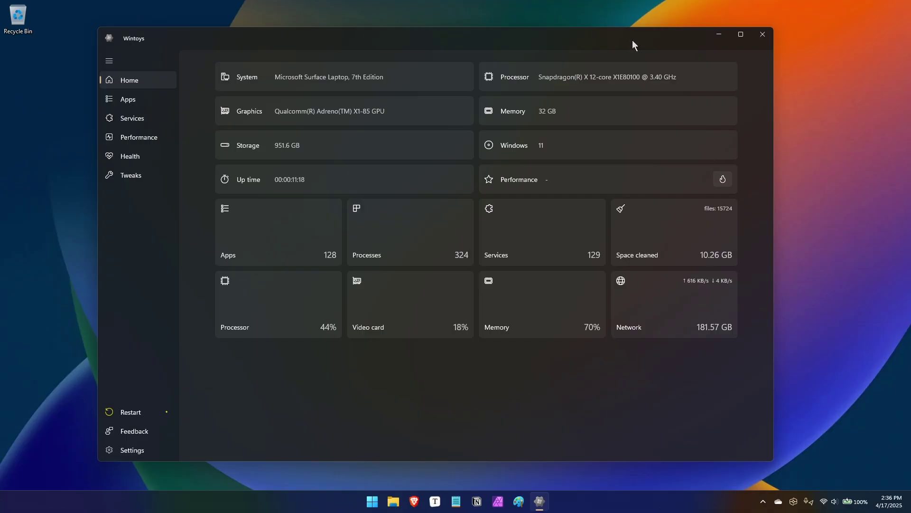
drag(633, 41, 632, 40)
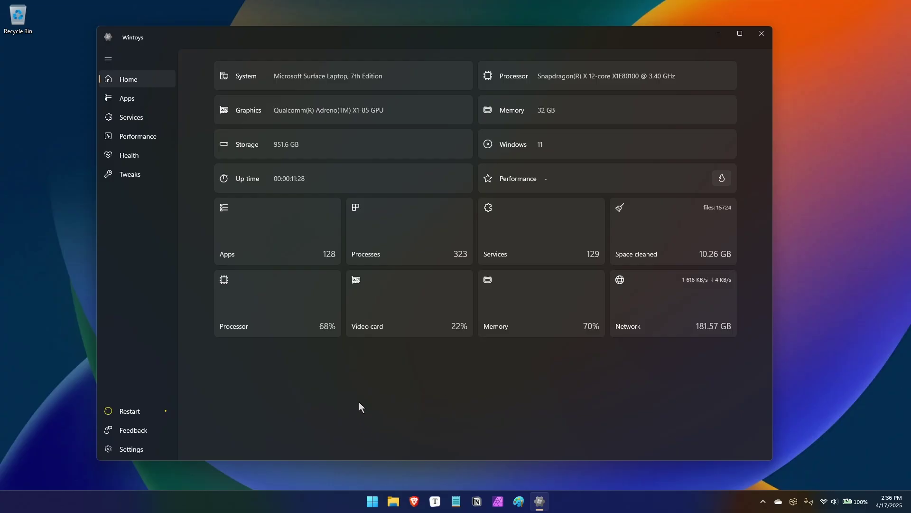
drag(434, 30, 576, 47)
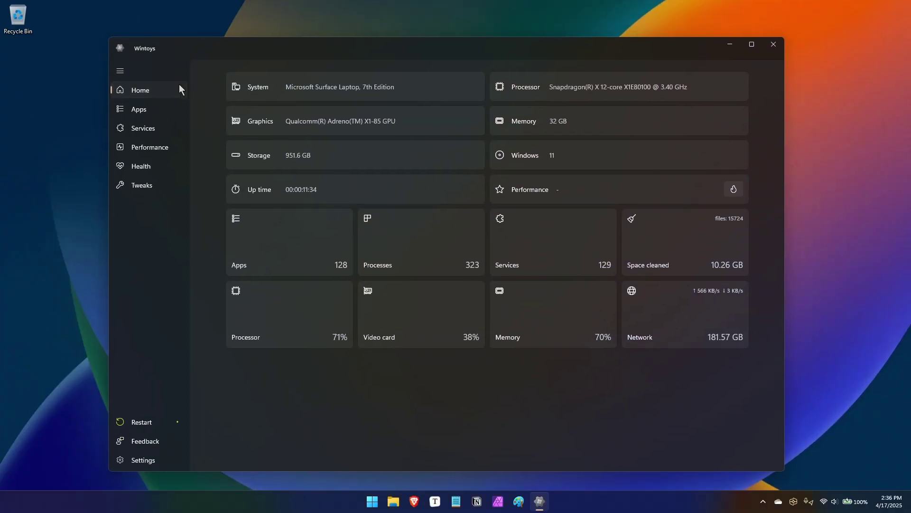
View the installed apps list in Wintoys and inspect the actions offered for Affinity Photo 2.
click(157, 108)
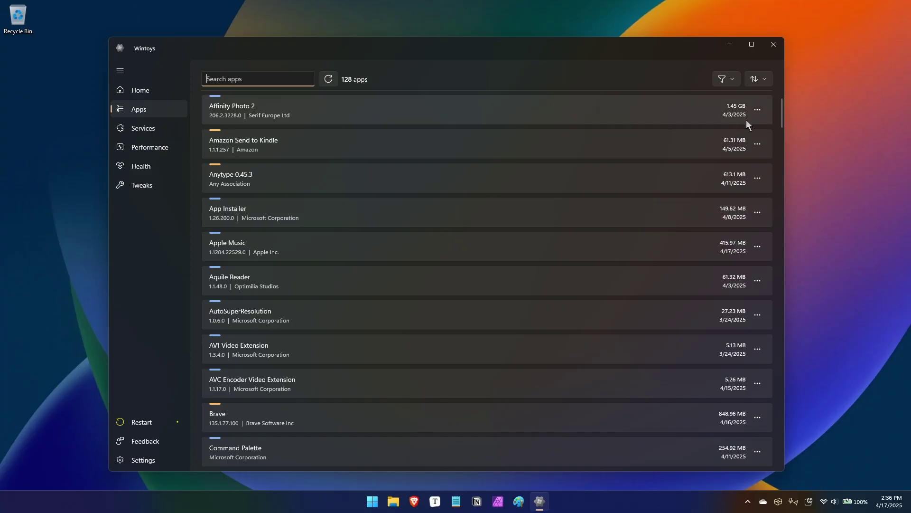
click(760, 113)
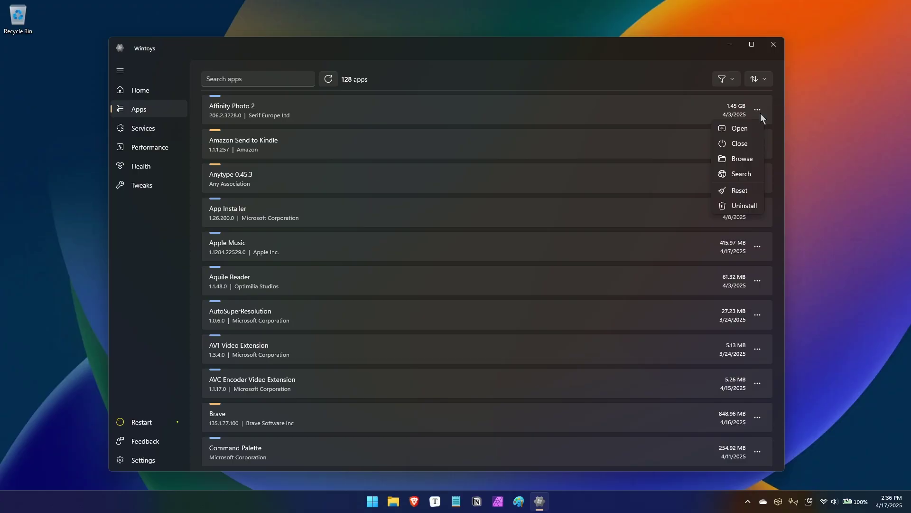
click(138, 127)
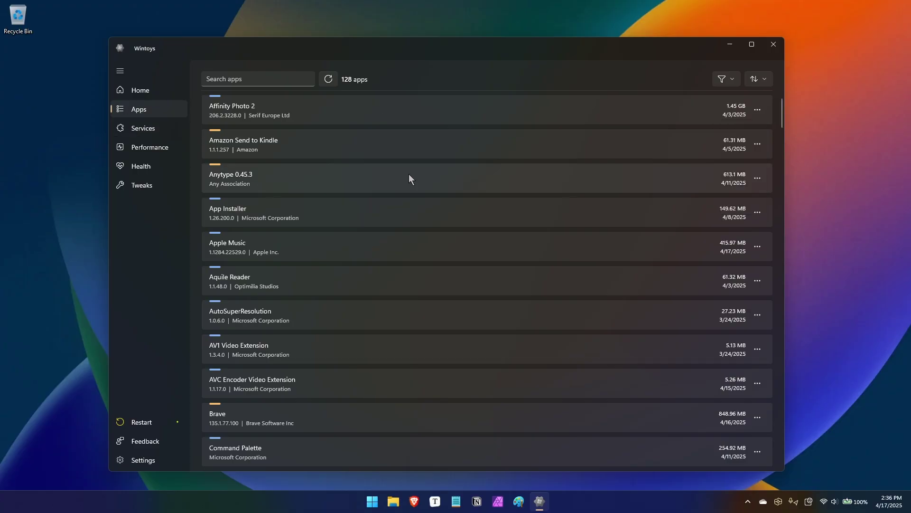
View the Wintoys services list, then open Task Manager over it and expand its page labels.
click(137, 128)
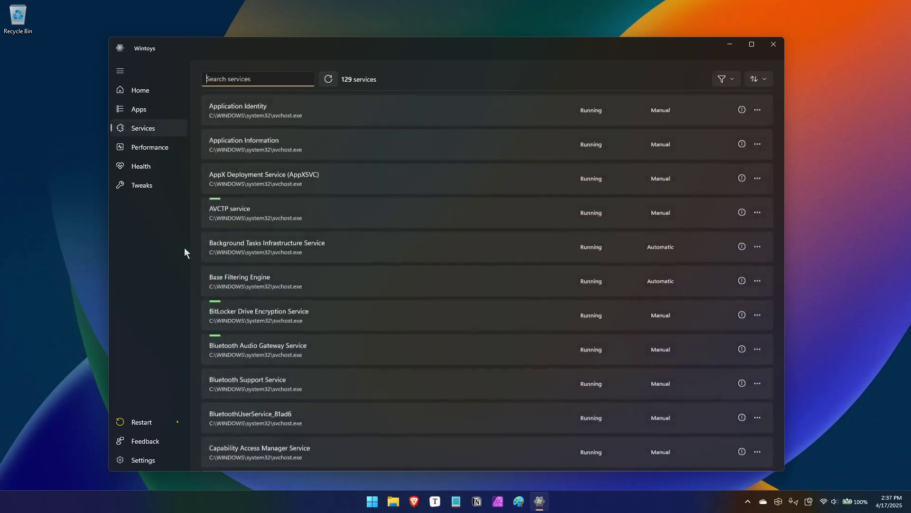
right_click(221, 506)
click(232, 464)
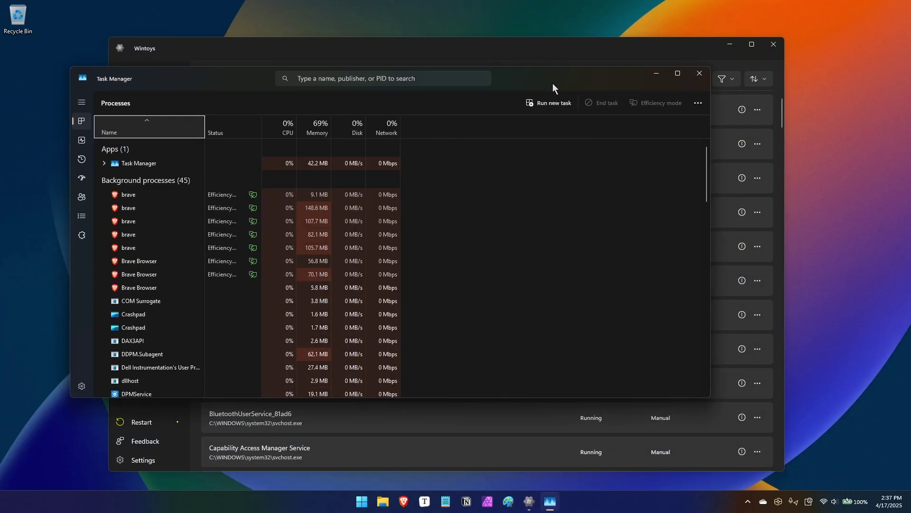
drag(553, 84, 677, 49)
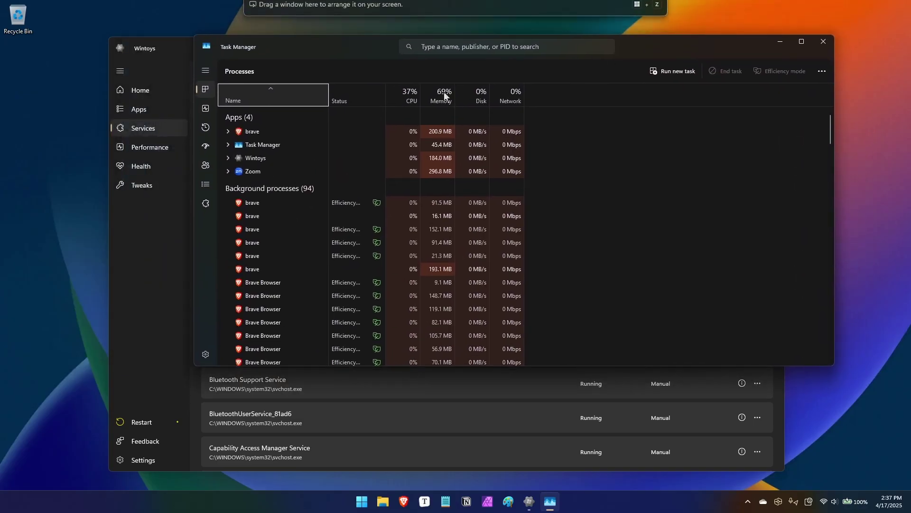
click(206, 70)
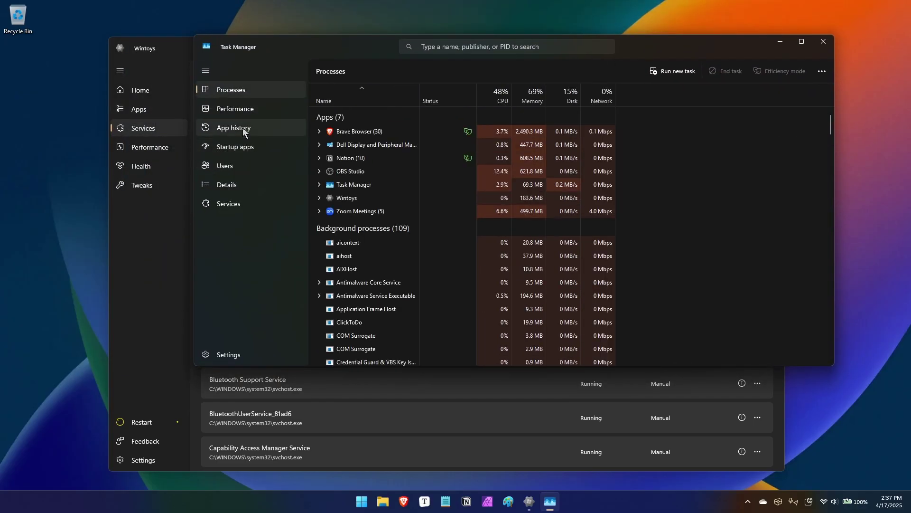
Compare the Wintoys services list with Task Manager's Services page and close Task Manager.
click(160, 242)
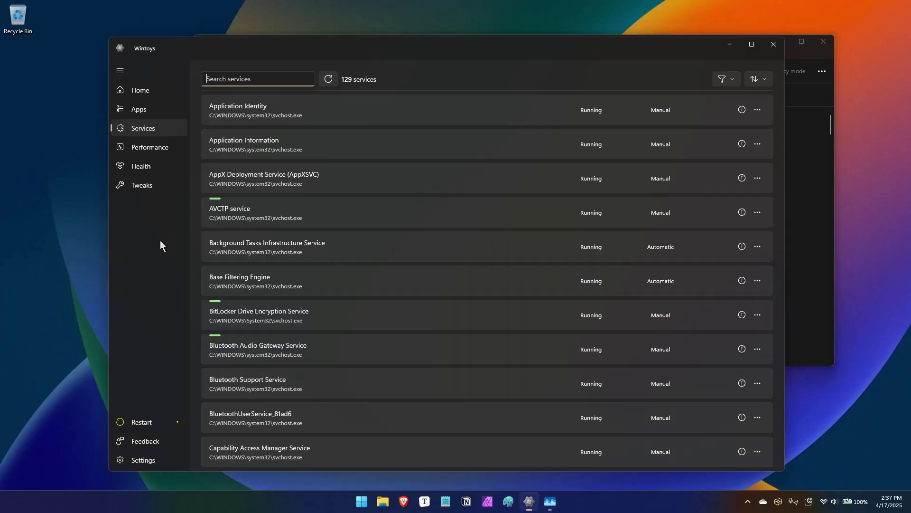
key(alt+Tab)
click(230, 203)
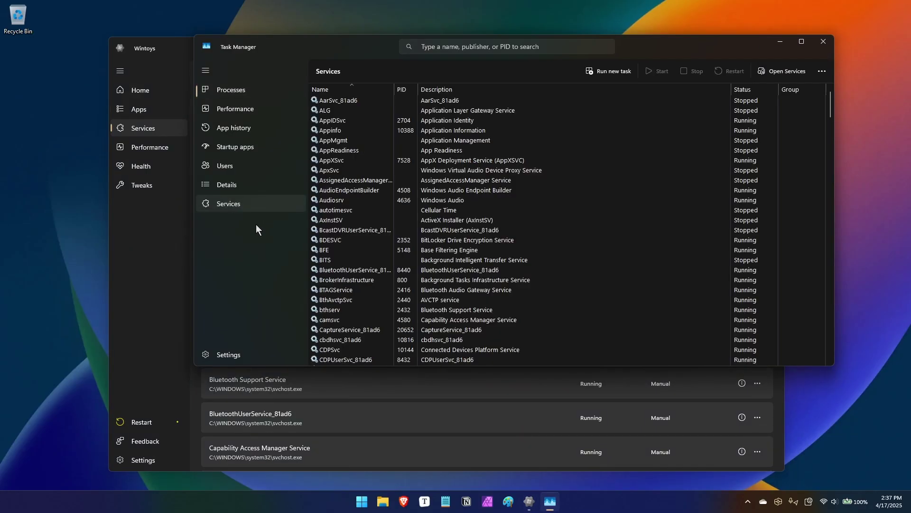
click(823, 41)
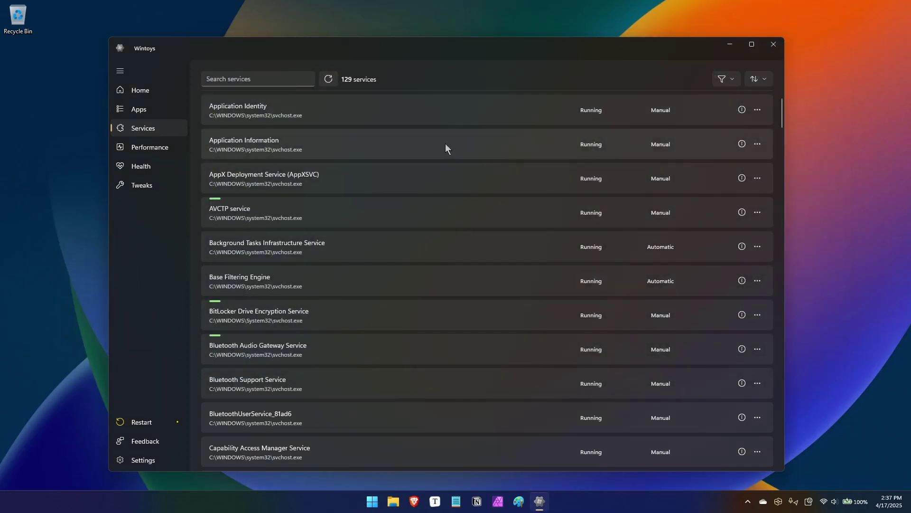
Examine the Performance options, including the Startup apps list, and view the Health page.
click(142, 147)
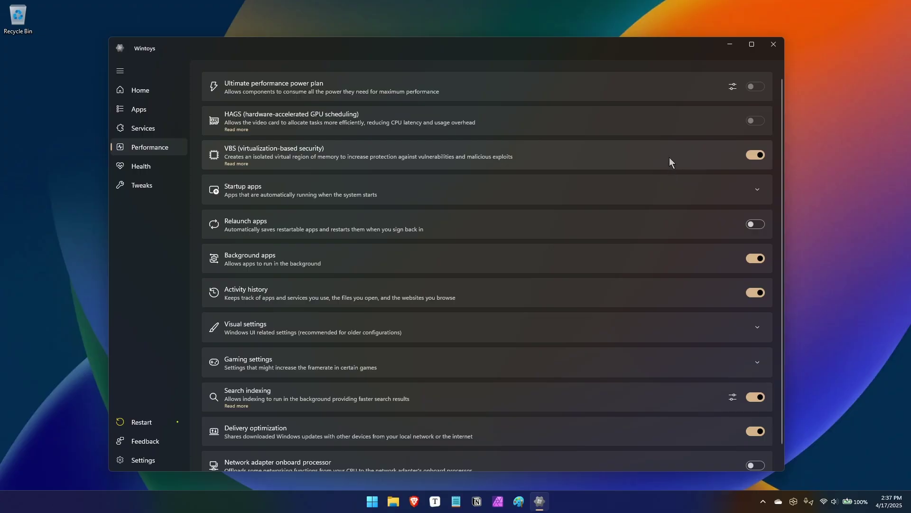
click(754, 189)
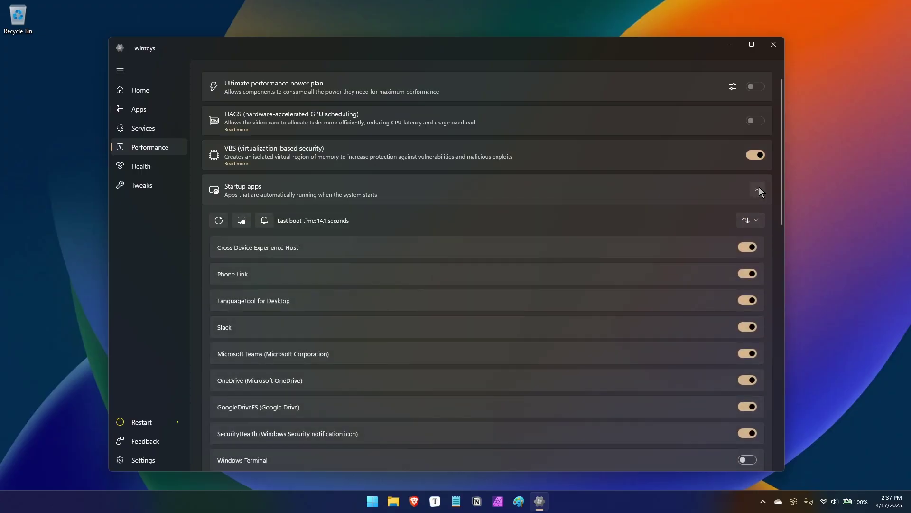
click(759, 190)
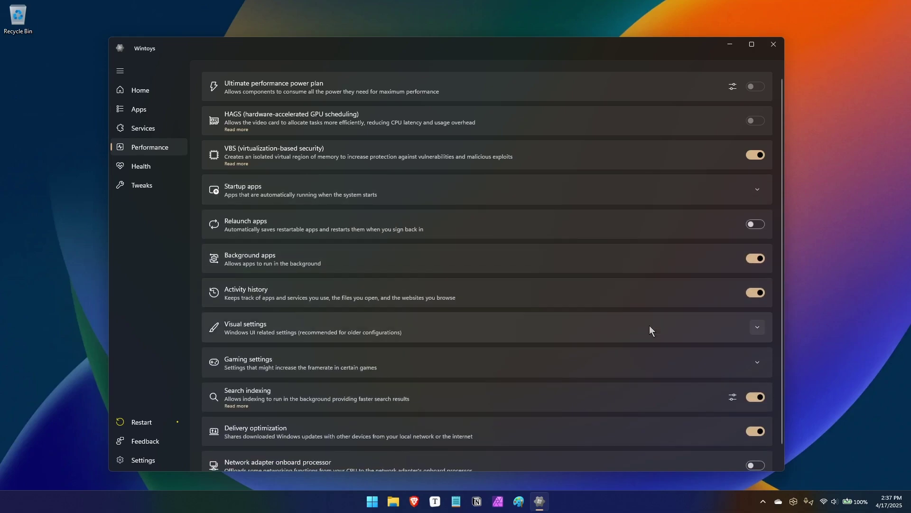
click(146, 168)
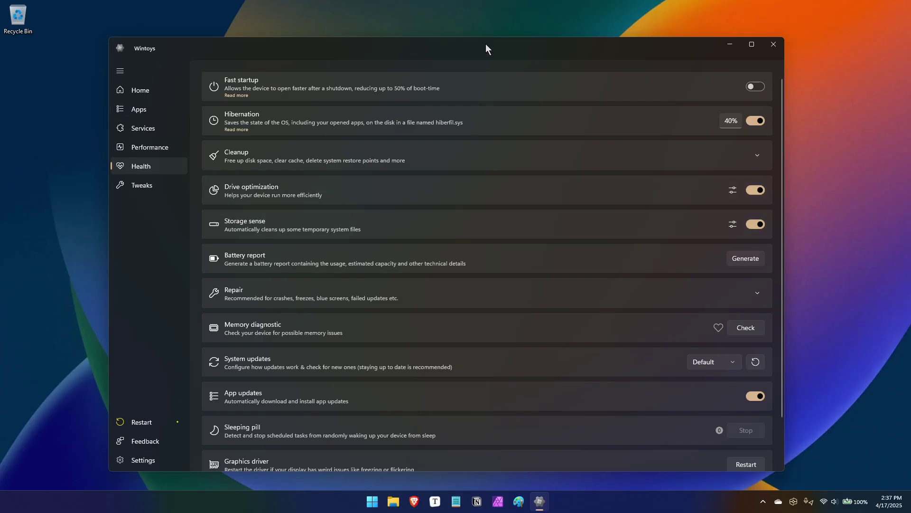
mouse_move(498, 44)
mouse_down()
mouse_move(489, 32)
mouse_move(494, 38)
mouse_up()
Examine the Desktop settings on the Tweaks page, including Wallpaper quality, and collapse the section.
click(141, 180)
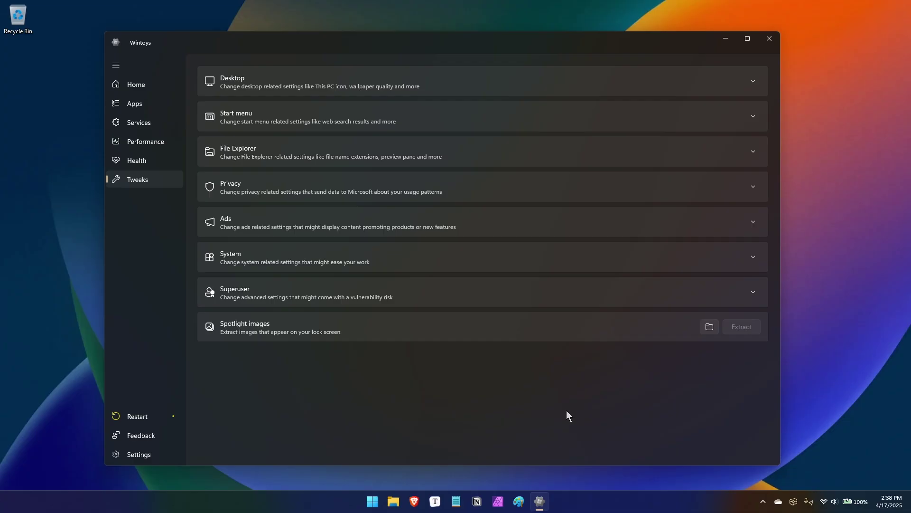
click(332, 91)
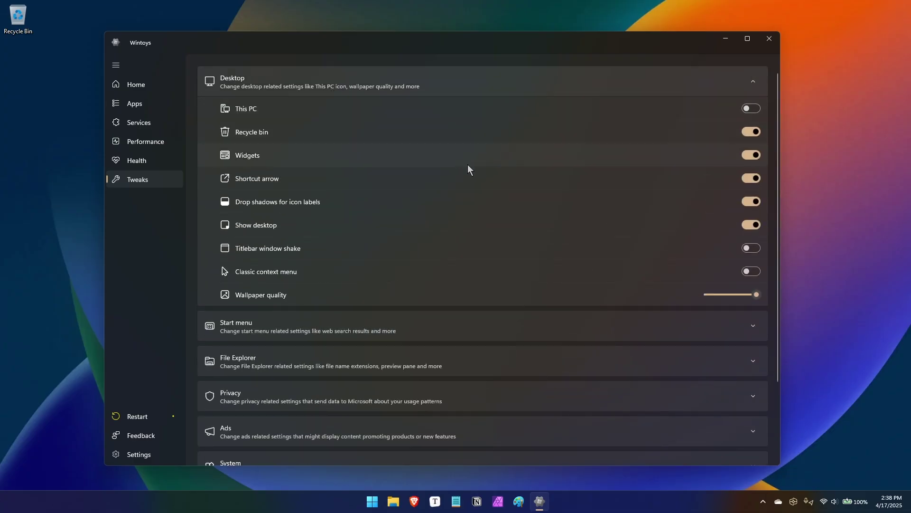
scroll(468, 164, down, 2)
scroll(636, 249, up, 2)
drag(730, 297, 789, 291)
click(754, 82)
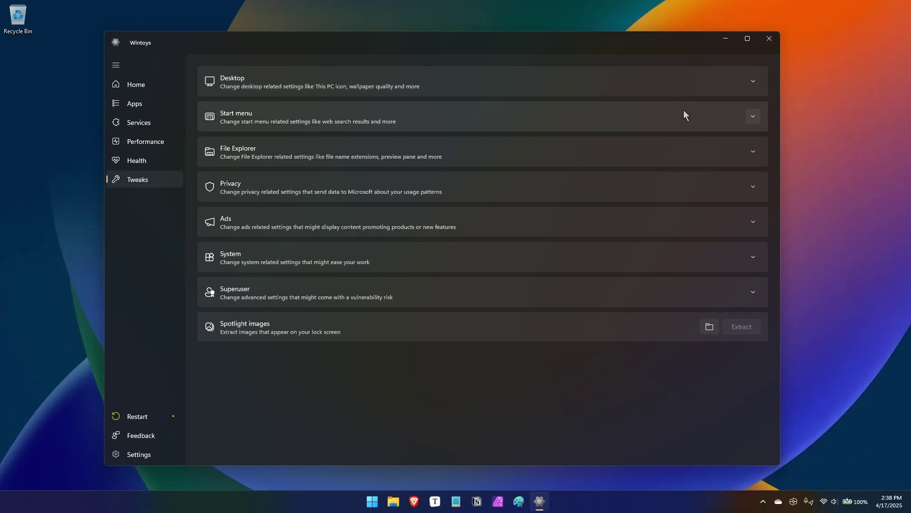
Examine the Start menu tweaks, collapse them, and review all the File Explorer tweaks.
click(753, 116)
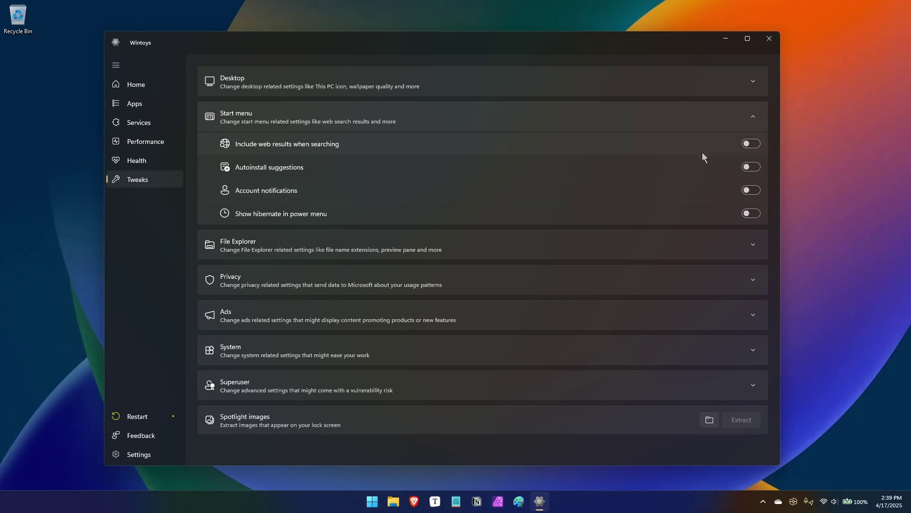
click(744, 121)
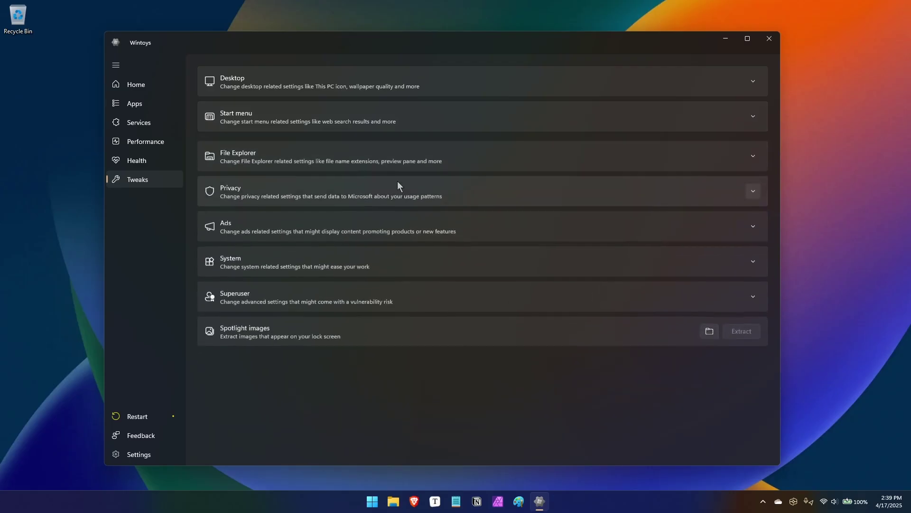
click(752, 153)
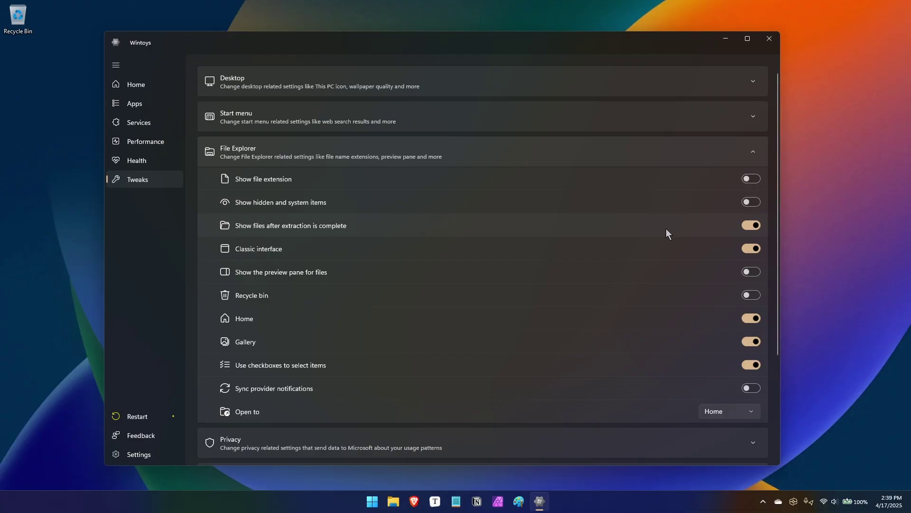
scroll(676, 223, down, 2)
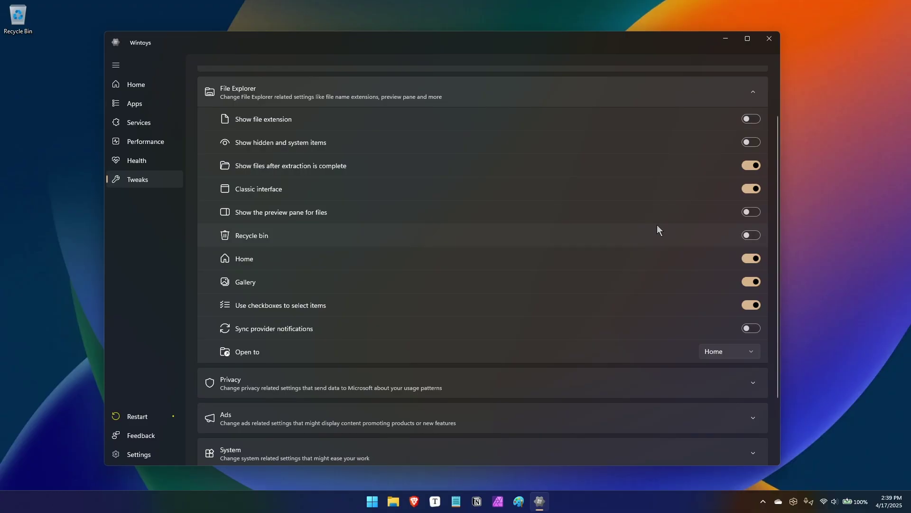
scroll(657, 226, up, 2)
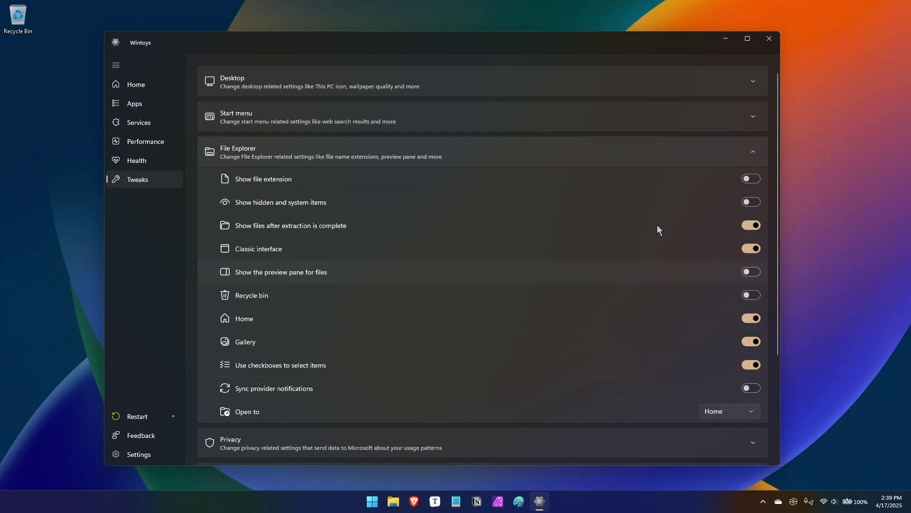
scroll(698, 349, down, 4)
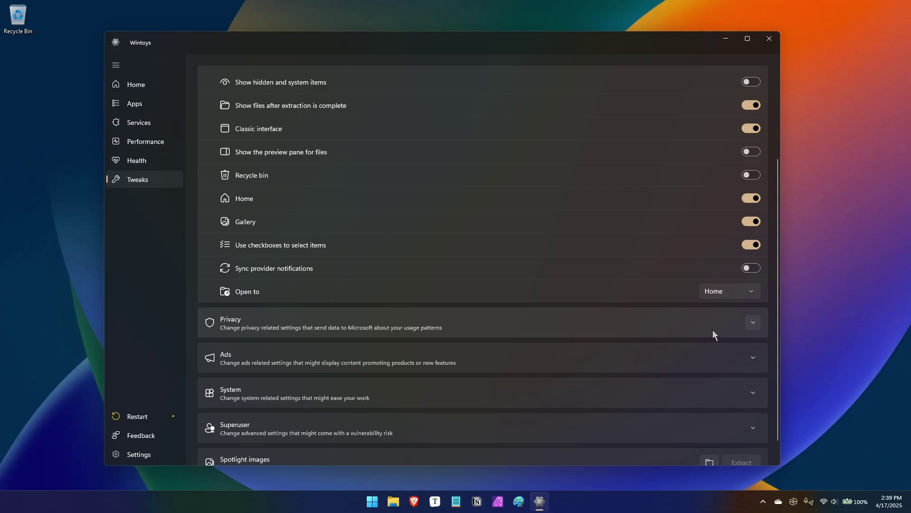
scroll(713, 335, up, 2)
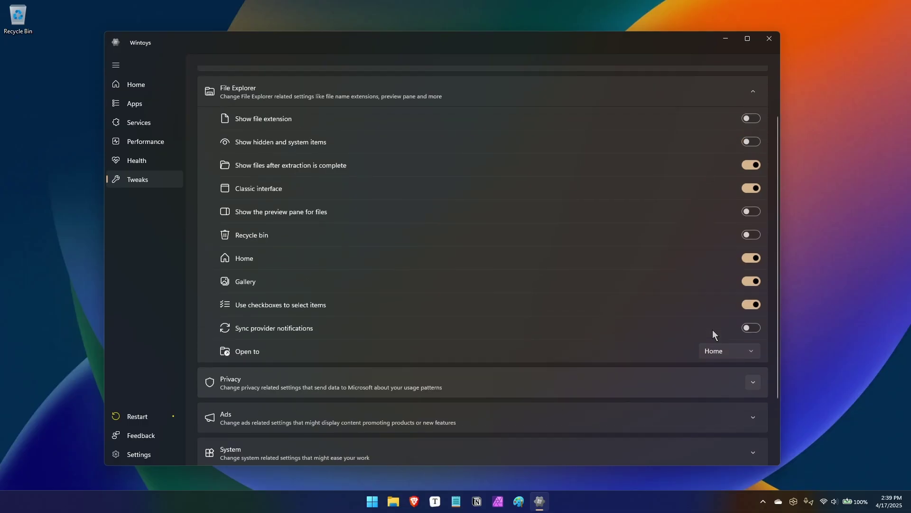
Switch to File Explorer to view its classic interface, and minimize the Wintoys window behind it.
click(393, 501)
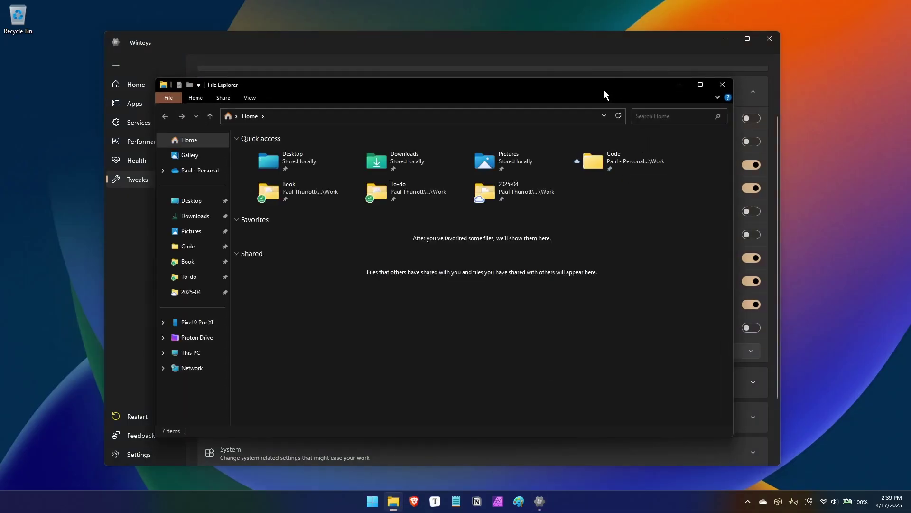
drag(604, 90, 615, 84)
click(728, 39)
click(726, 39)
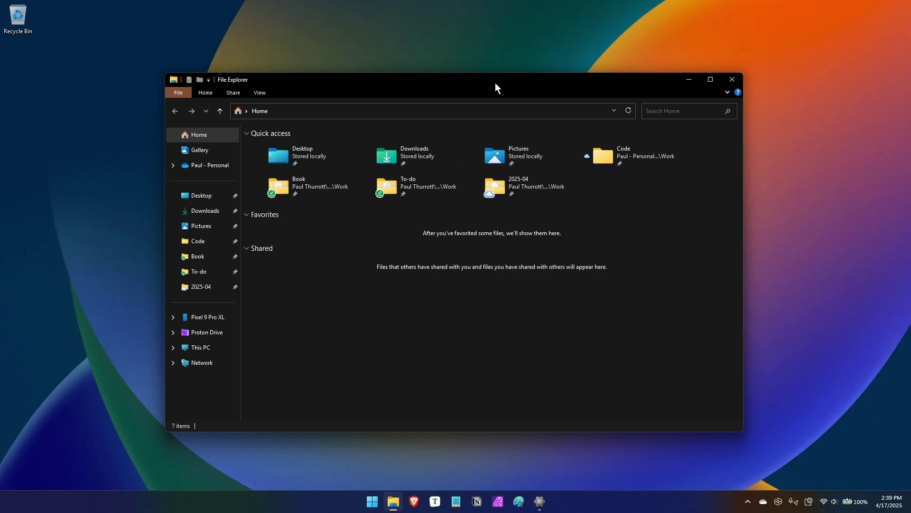
Close File Explorer and reopen it to check the classic interface again.
drag(495, 81, 491, 78)
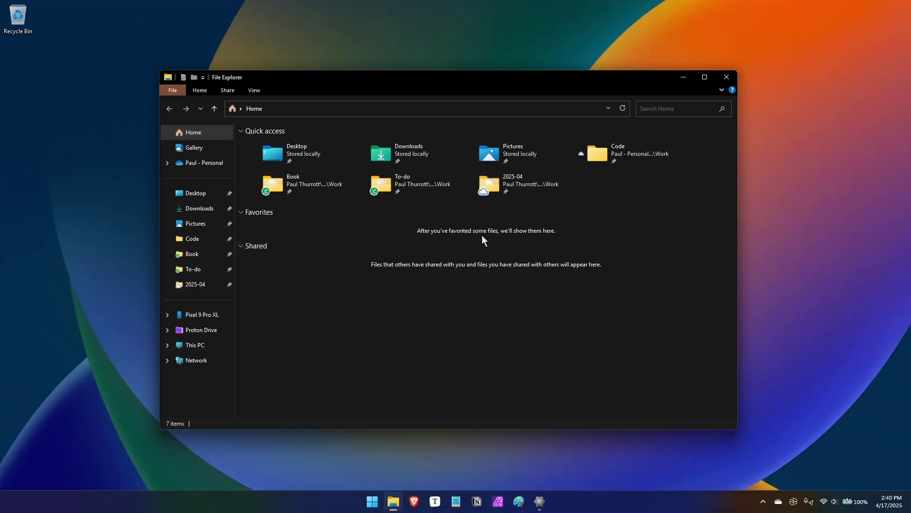
click(727, 76)
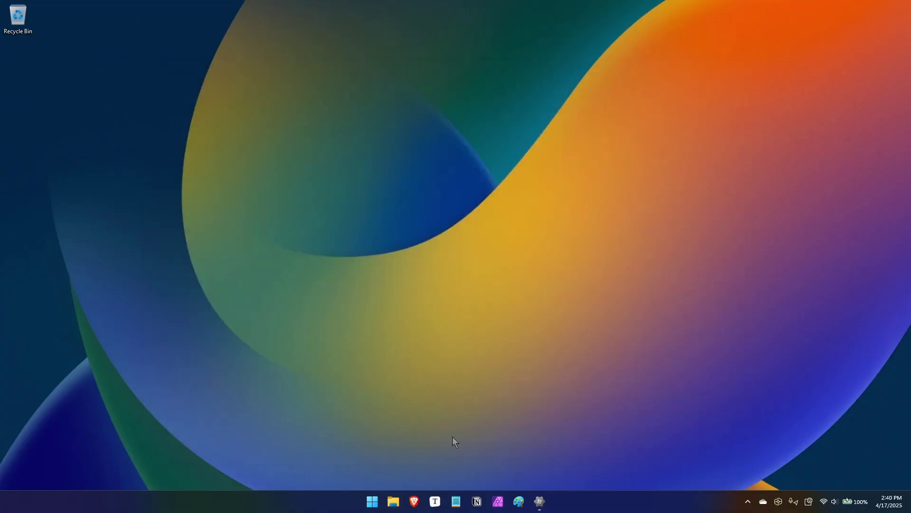
click(394, 502)
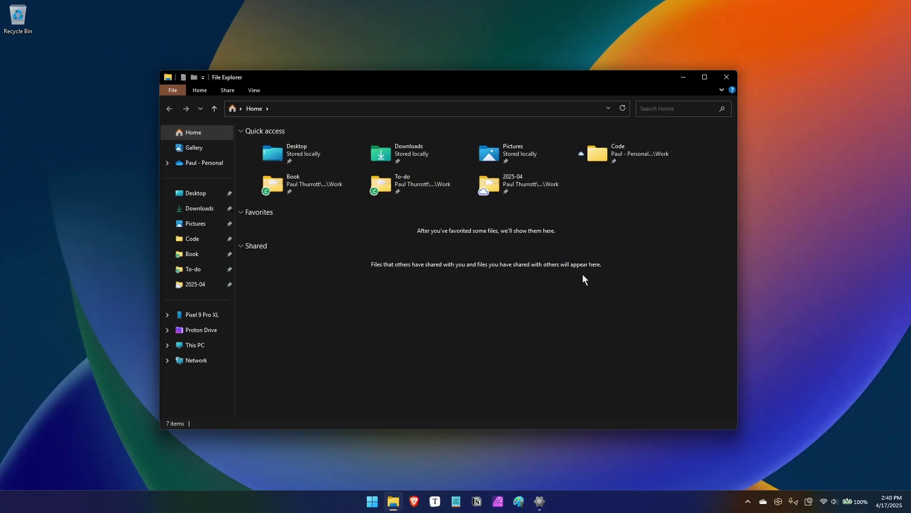
mouse_move(586, 84)
mouse_down()
mouse_move(599, 81)
mouse_move(589, 82)
mouse_up()
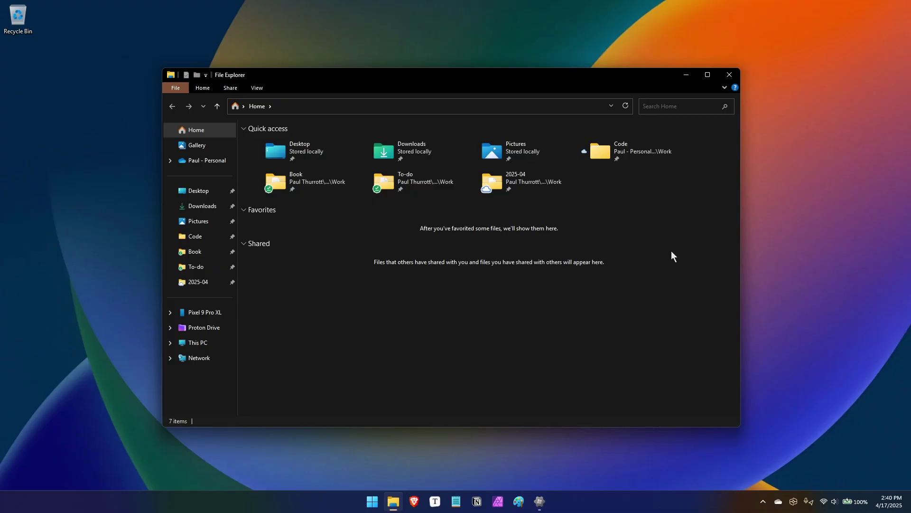
Close File Explorer, return to Wintoys, and review the Privacy tweaks such as Location, Telemetry and App launches tracking.
click(728, 75)
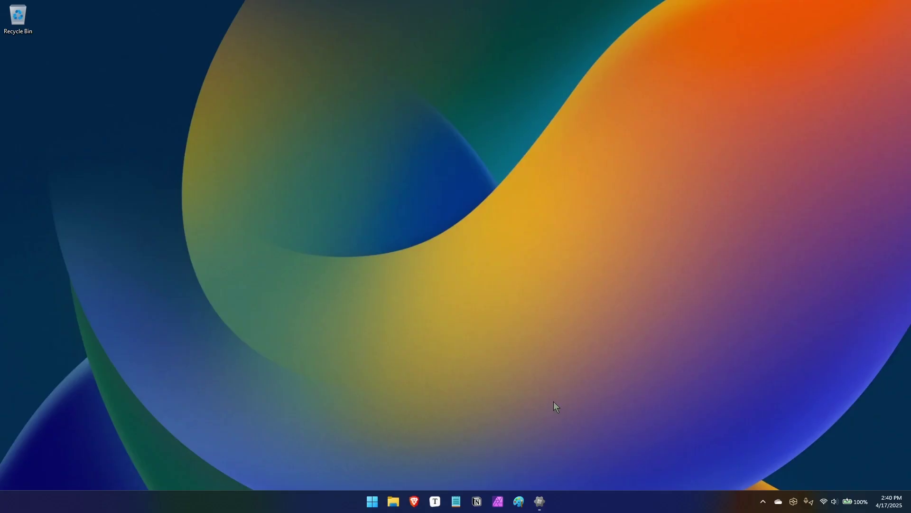
click(540, 502)
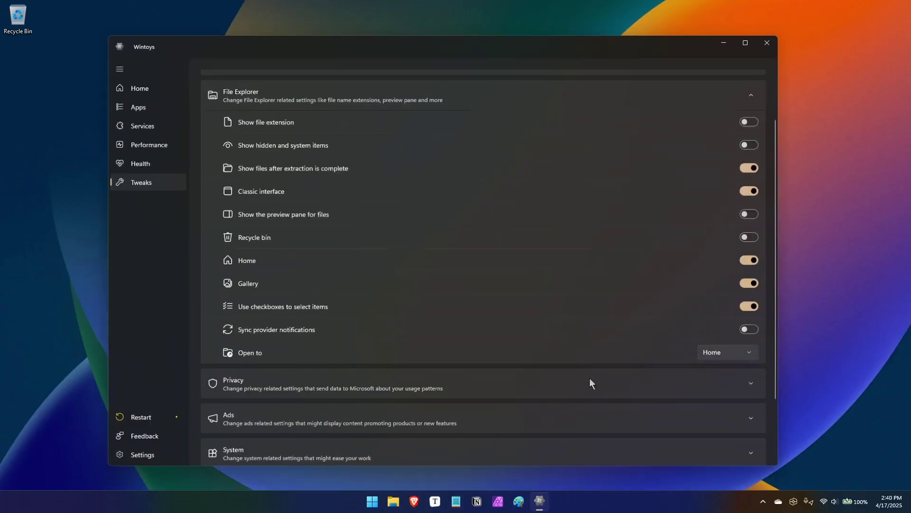
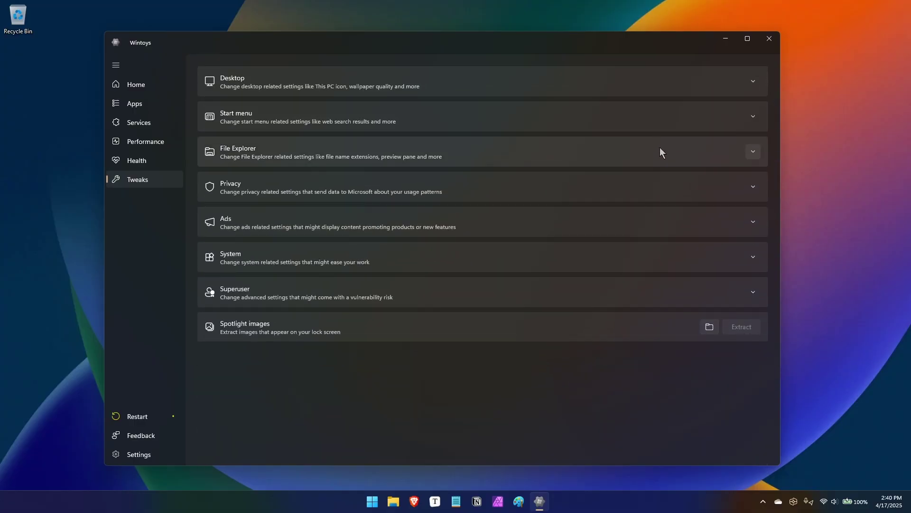
click(754, 188)
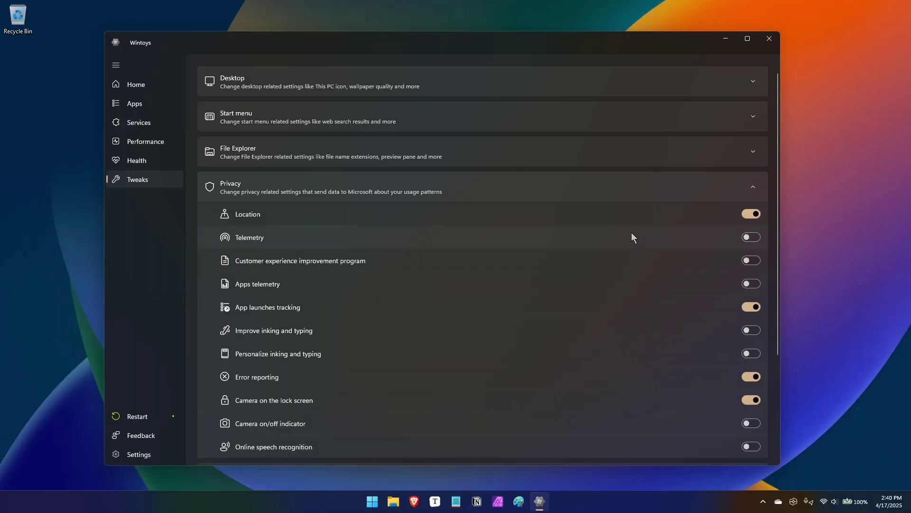
scroll(631, 232, down, 2)
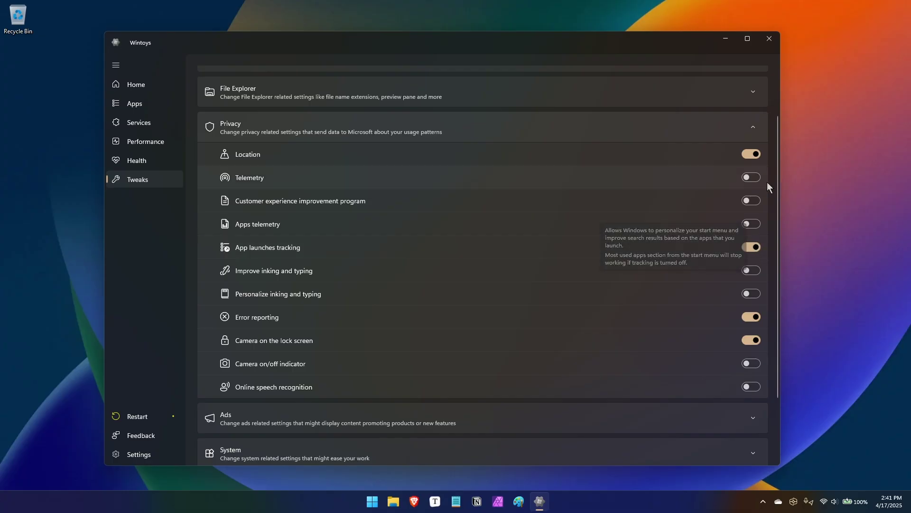
mouse_move(749, 158)
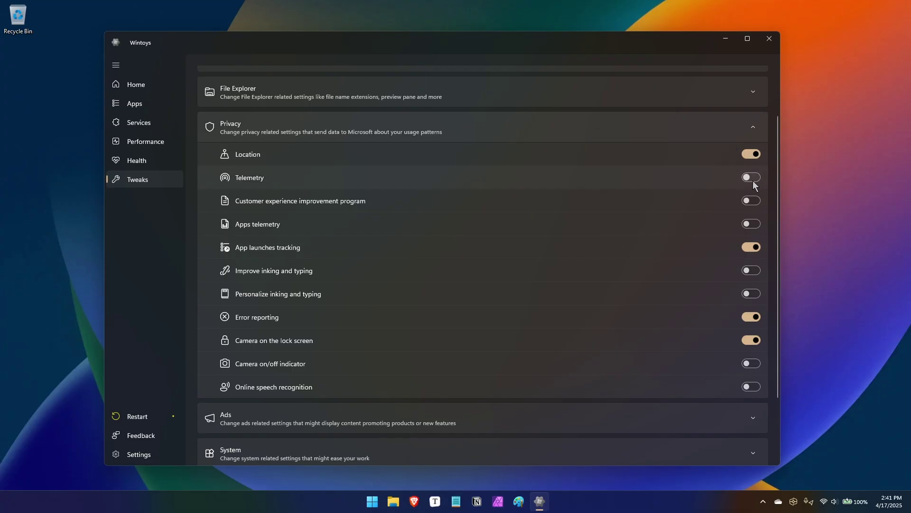
mouse_move(748, 179)
click(737, 133)
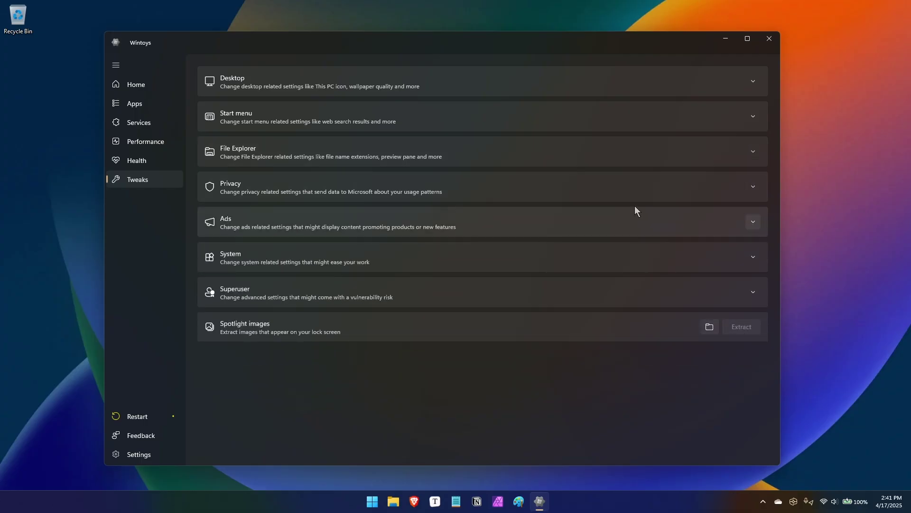
Review the Ads tweaks and read the description of the Home page in settings option.
click(753, 223)
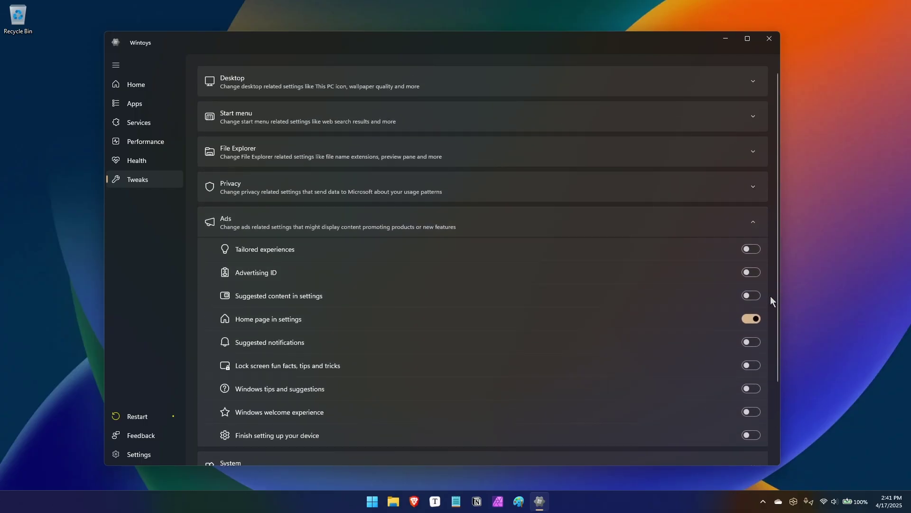
mouse_move(753, 317)
scroll(614, 289, down, 3)
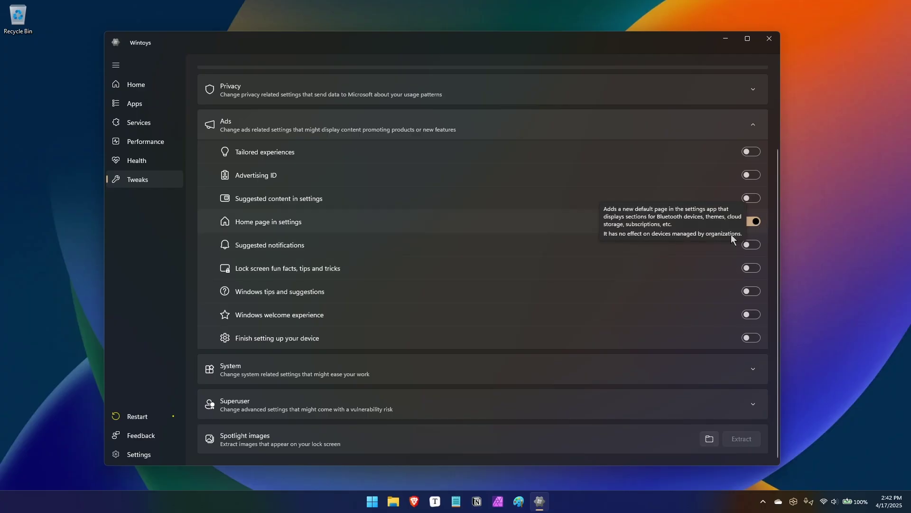
Open Windows Settings, compare its System page with the Home page that the tweak controls, and close Settings.
key(super+i)
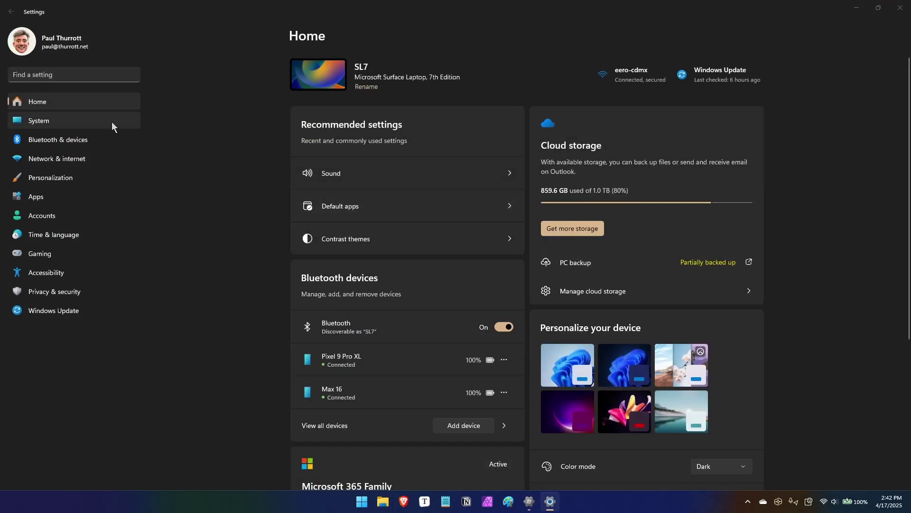
click(71, 120)
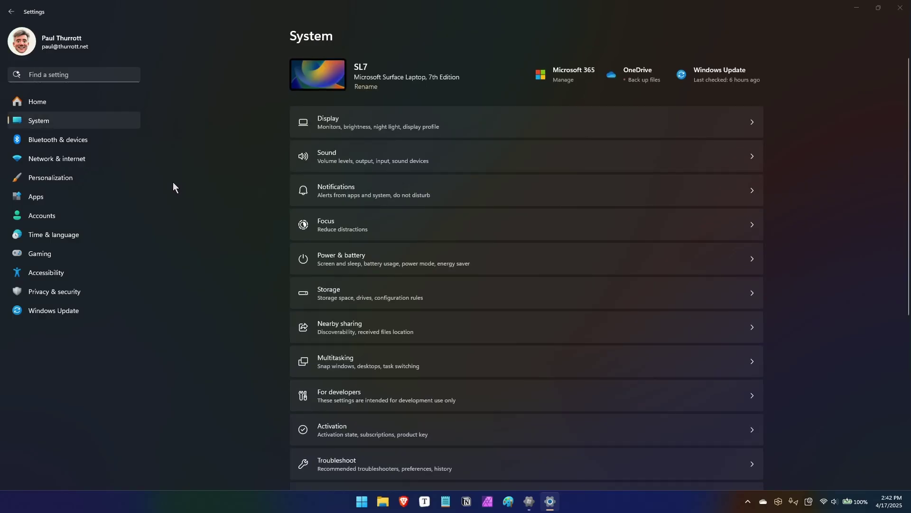
click(61, 102)
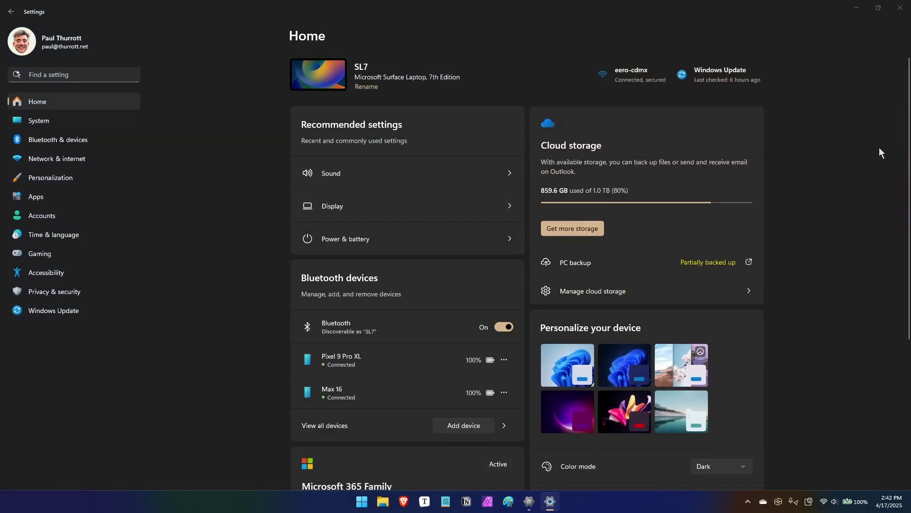
scroll(676, 218, down, 2)
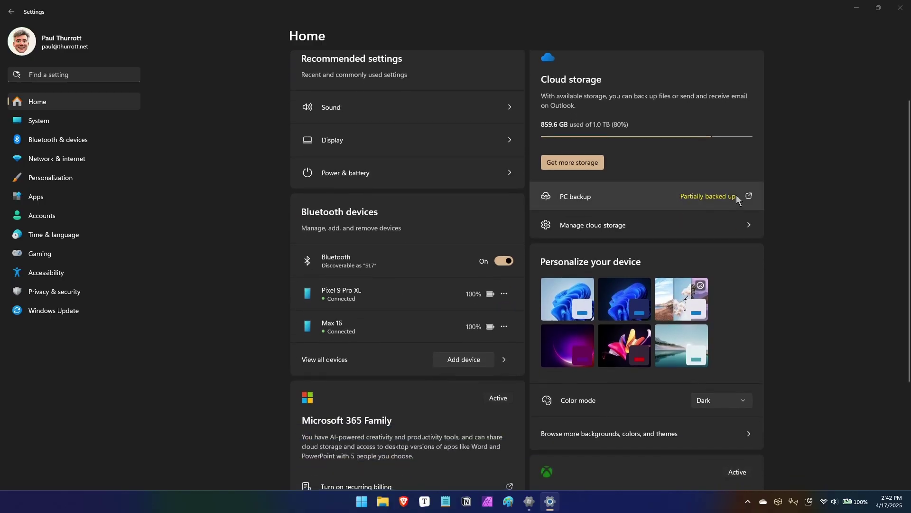
scroll(496, 277, up, 2)
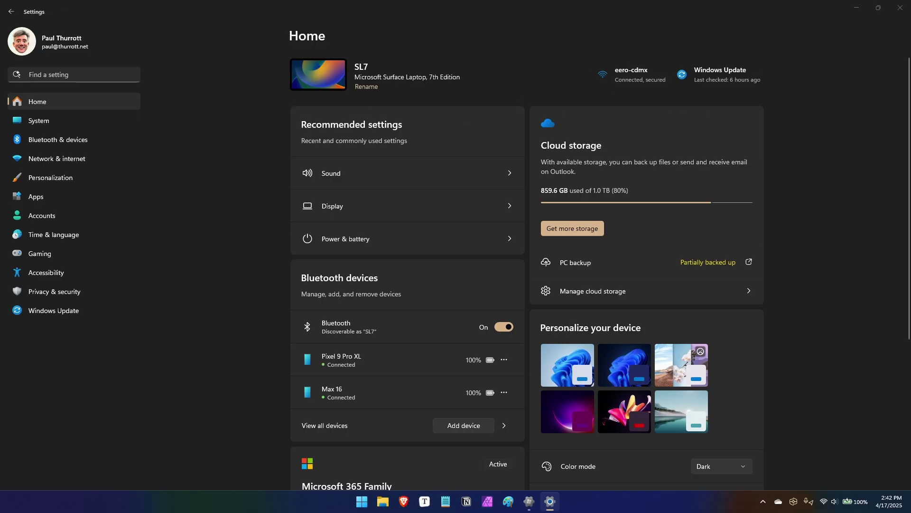
click(901, 8)
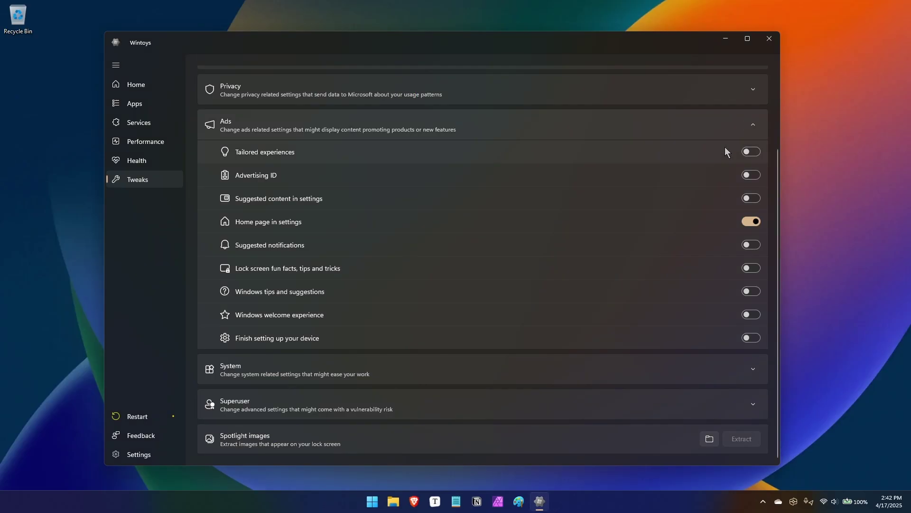
Collapse the Ads section and review all the System tweaks.
click(754, 125)
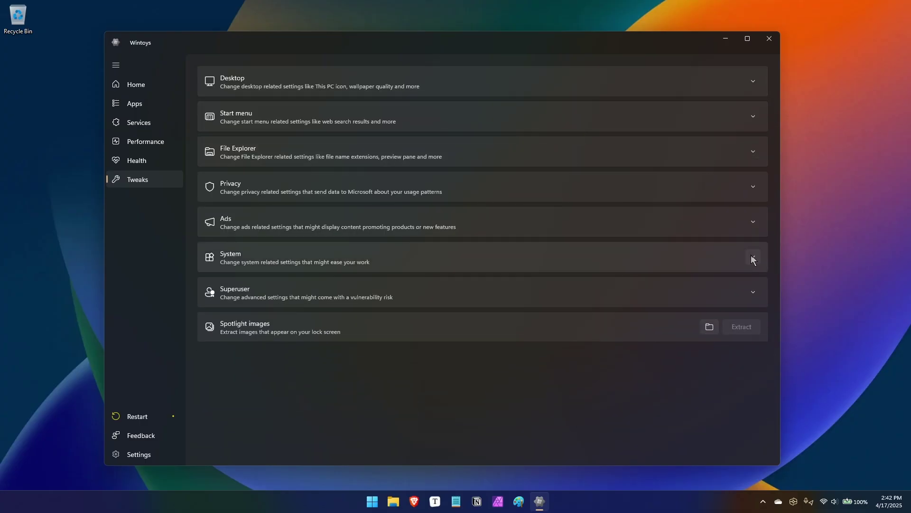
click(754, 258)
scroll(657, 242, down, 3)
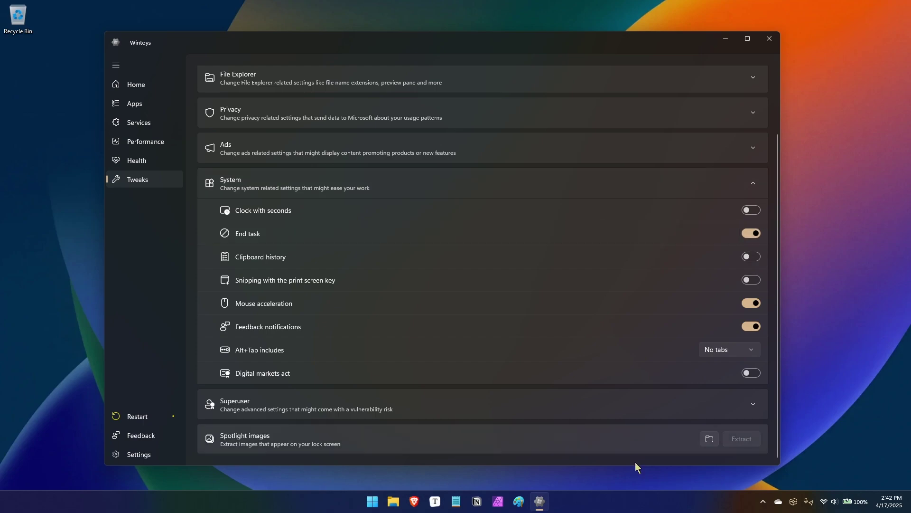
Launch Notepad to check the End task option on its taskbar entry, and close Notepad without using it.
click(456, 501)
drag(472, 52, 702, 67)
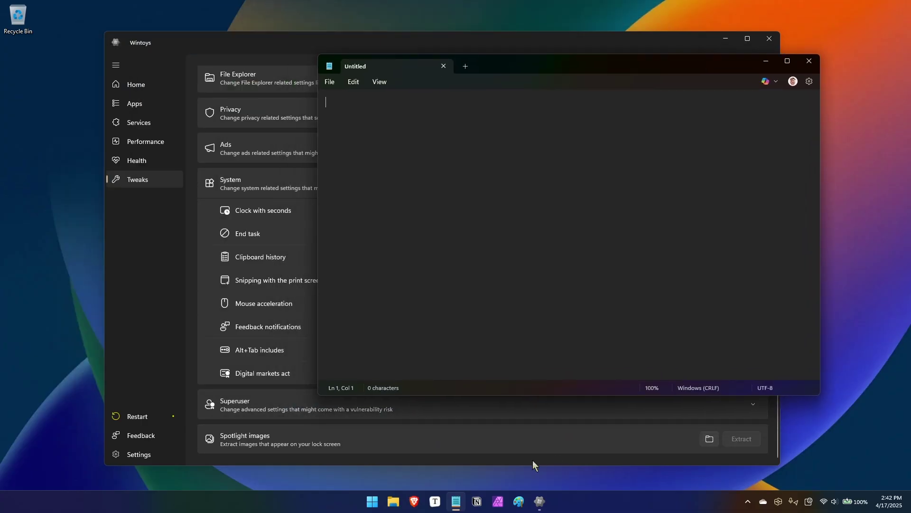
right_click(457, 502)
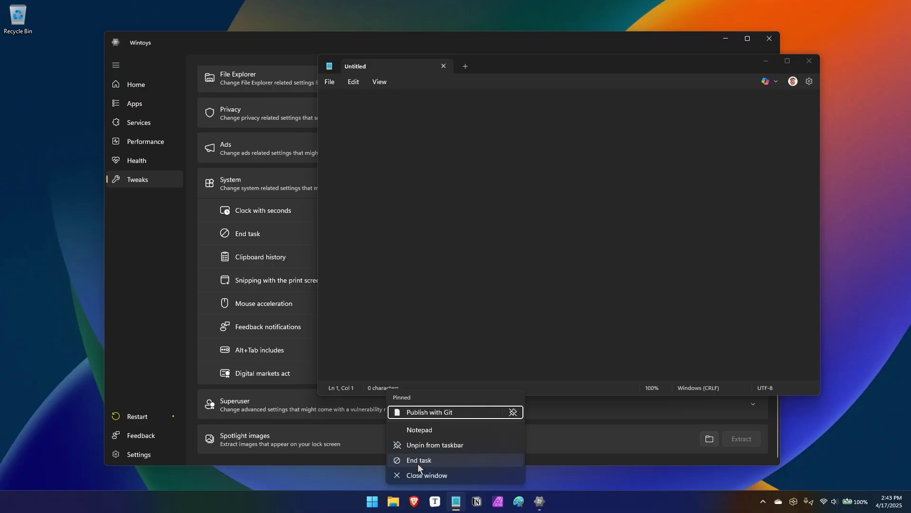
click(561, 321)
click(800, 62)
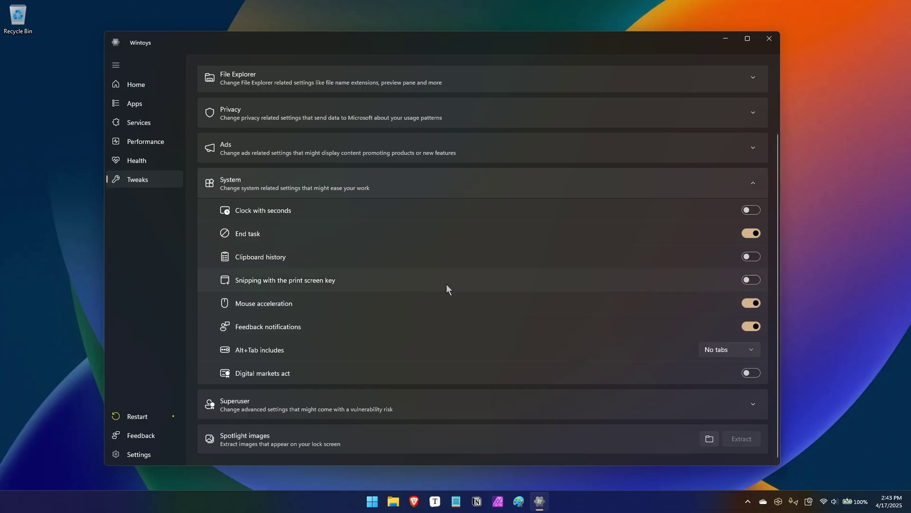
Collapse the System section and view the Superuser tweaks.
click(753, 183)
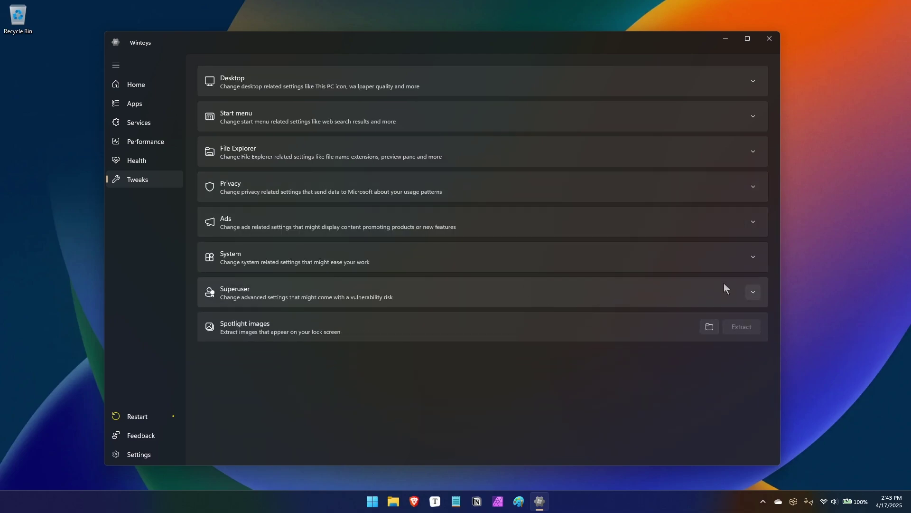
click(751, 293)
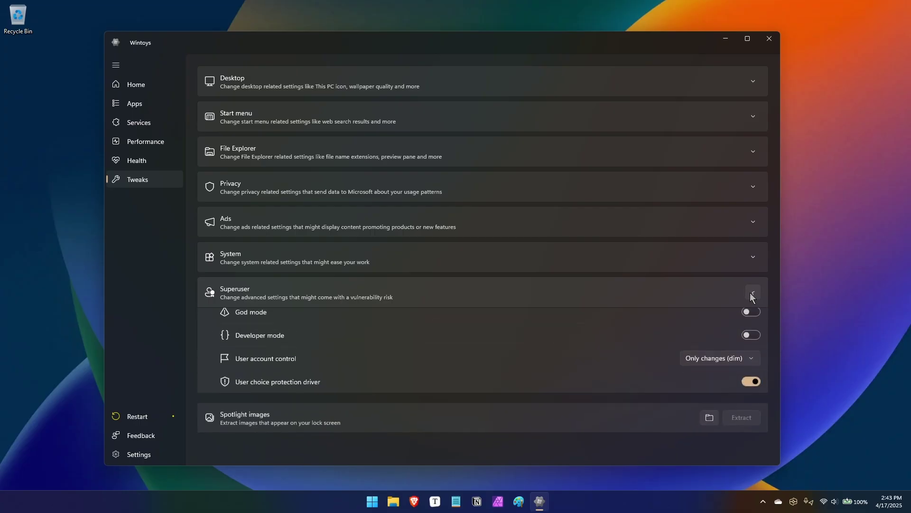
Reopen the System tweaks to read the description of Digital markets act, and close Wintoys.
click(754, 257)
scroll(687, 294, down, 4)
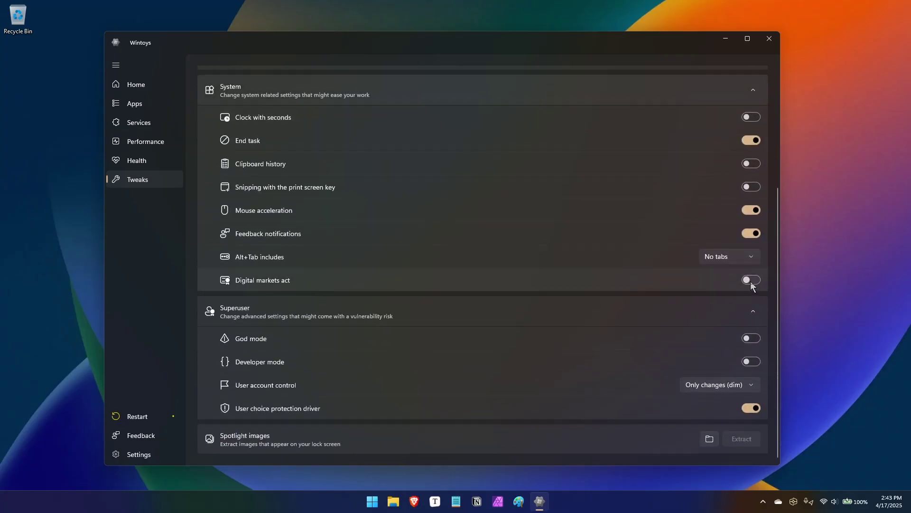
mouse_move(751, 285)
mouse_move(755, 283)
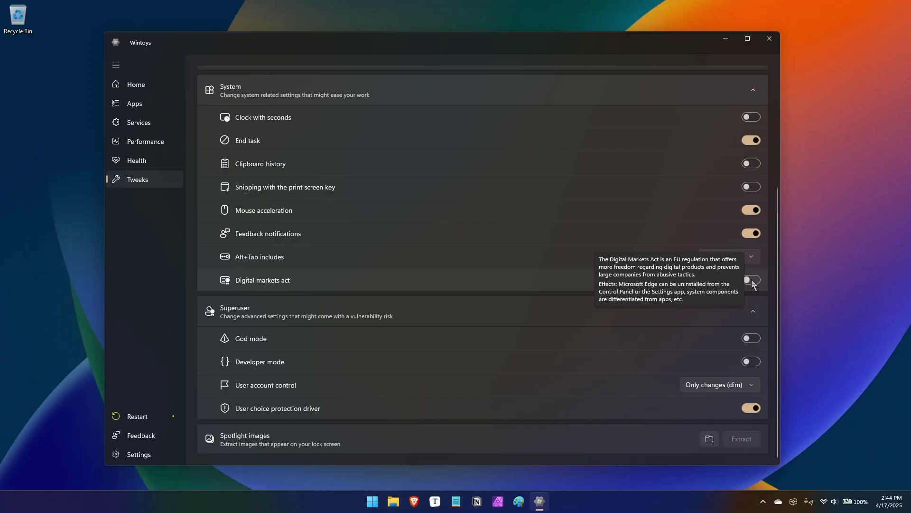
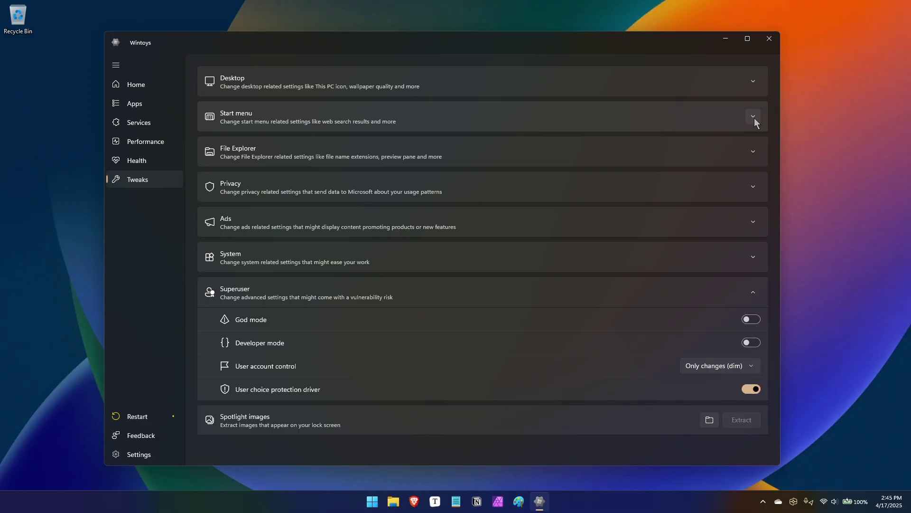
click(770, 38)
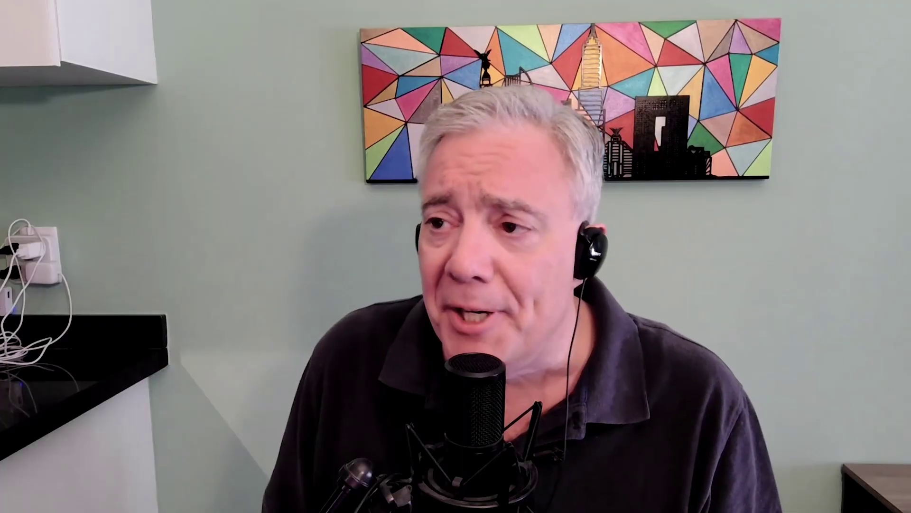